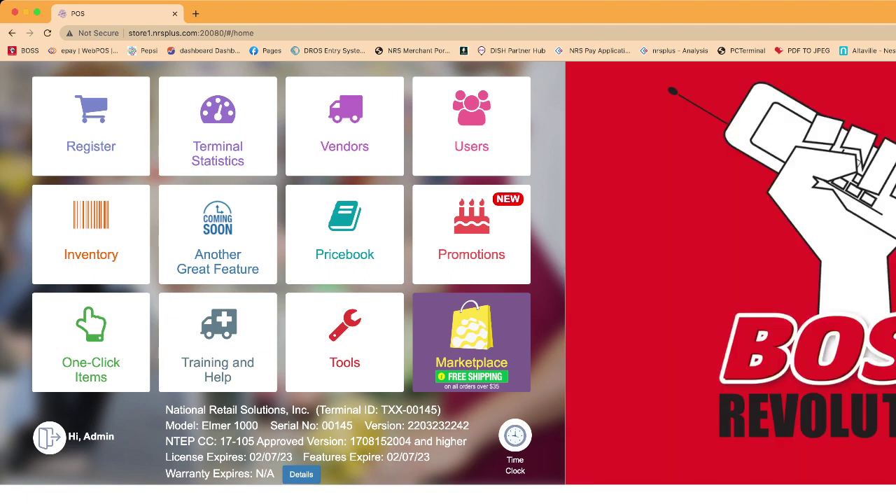
Open the Taxes and Fees settings of the store configuration
{"action": "left_click", "coordinate": [91, 126]}
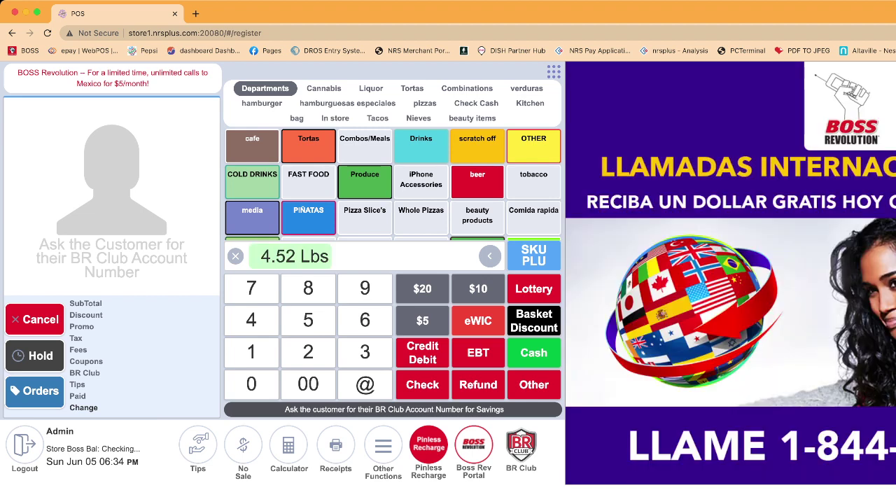
{"action": "left_click", "coordinate": [25, 446]}
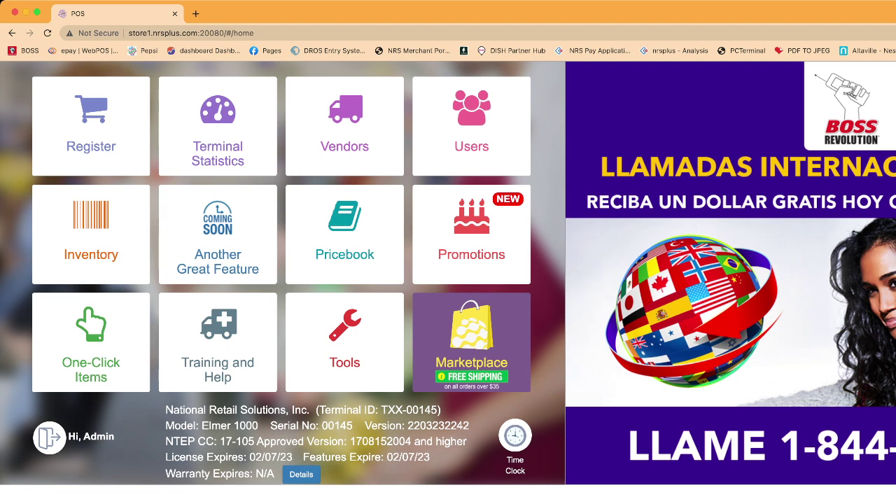
{"action": "left_click", "coordinate": [344, 342]}
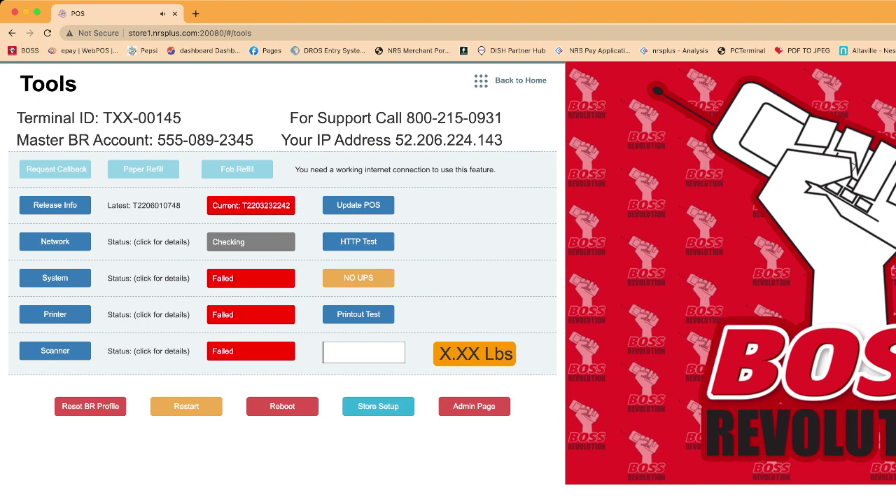
{"action": "left_click", "coordinate": [378, 406]}
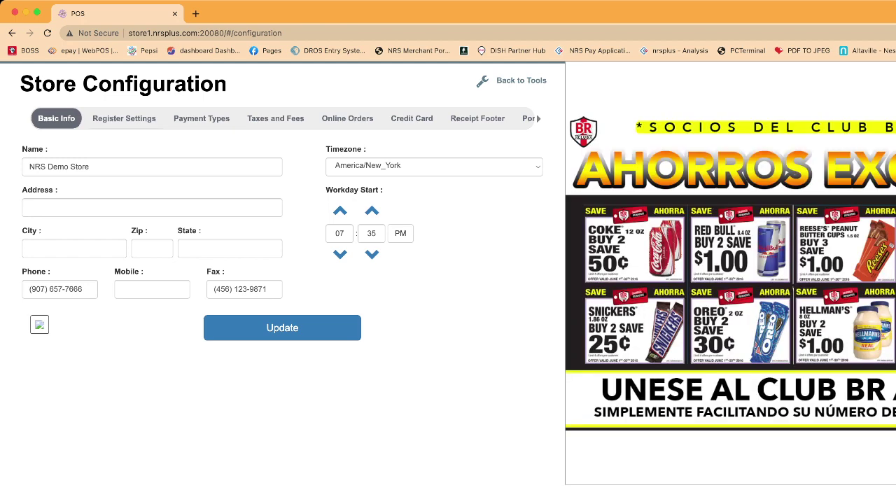
{"action": "left_click", "coordinate": [276, 119]}
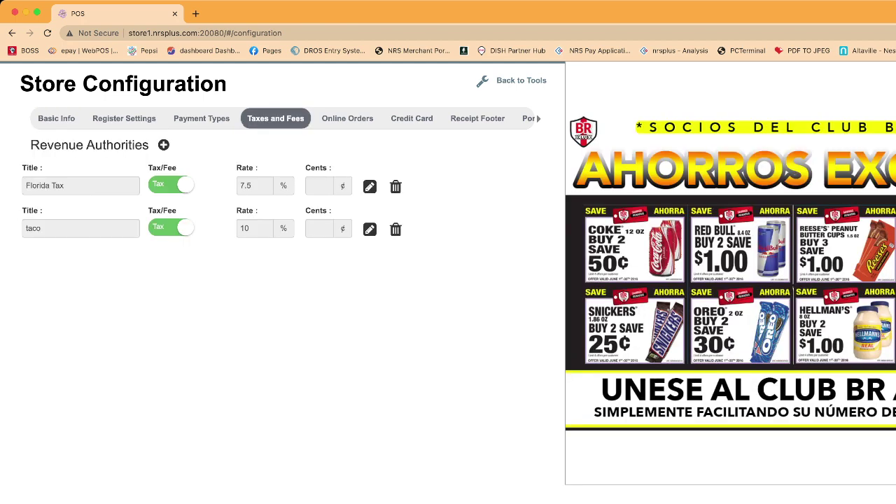
Add a new revenue authority titled ECIG
{"action": "left_click", "coordinate": [164, 145]}
{"action": "left_click", "coordinate": [80, 272]}
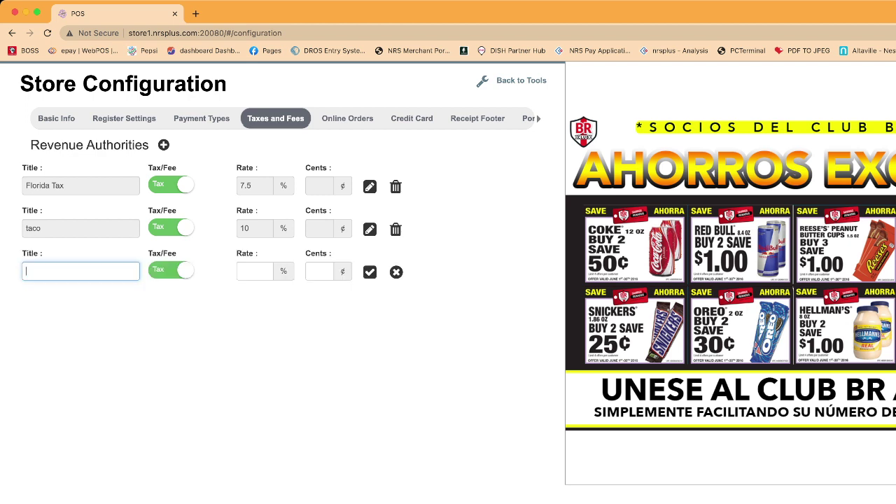
{"action": "type", "text": "ccig"}
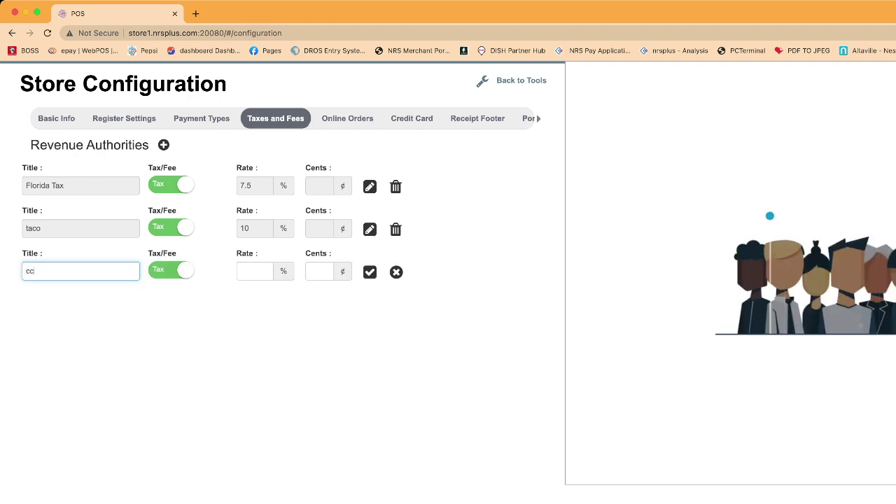
{"action": "key", "text": "BackSpace"}
{"action": "key", "text": "BackSpace"}
{"action": "key", "text": "BackSpace"}
{"action": "key", "text": "BackSpace"}
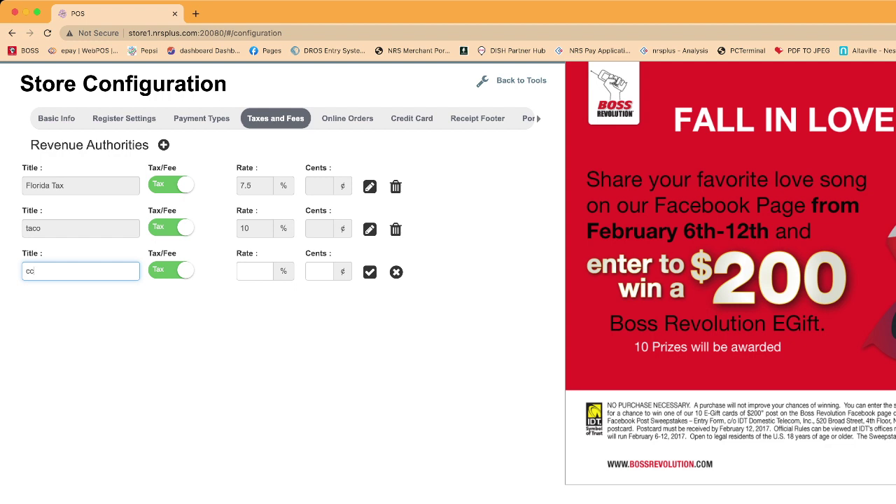
{"action": "type", "text": "ECIG"}
Keep the ECIG entry as a tax, set its rate to 12.50 % and save it
{"action": "left_click", "coordinate": [252, 271]}
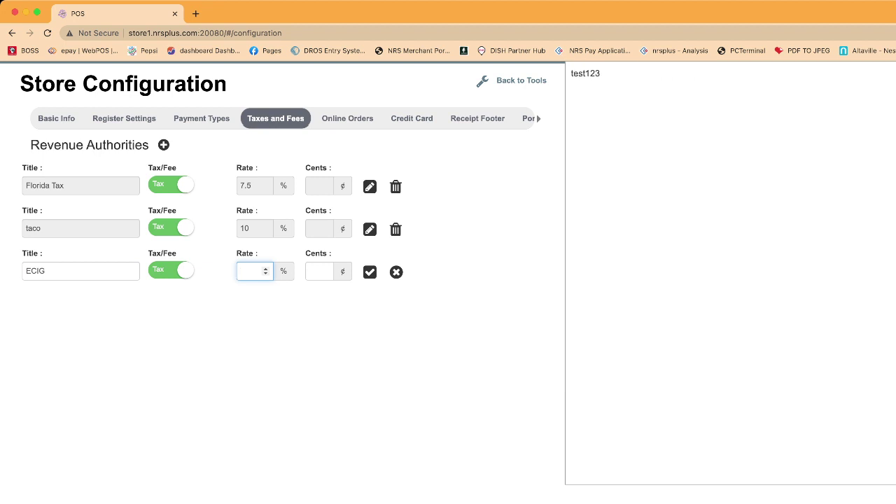
{"action": "left_click", "coordinate": [171, 271]}
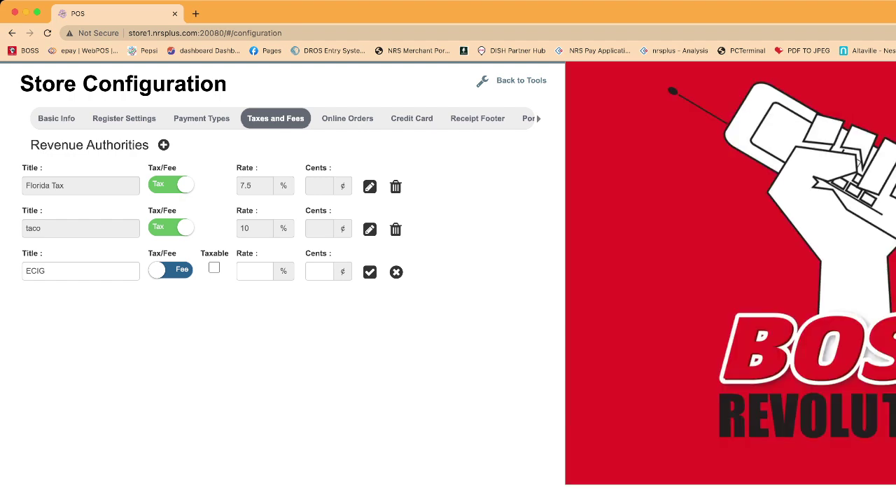
{"action": "left_click", "coordinate": [171, 270]}
{"action": "left_click", "coordinate": [254, 271]}
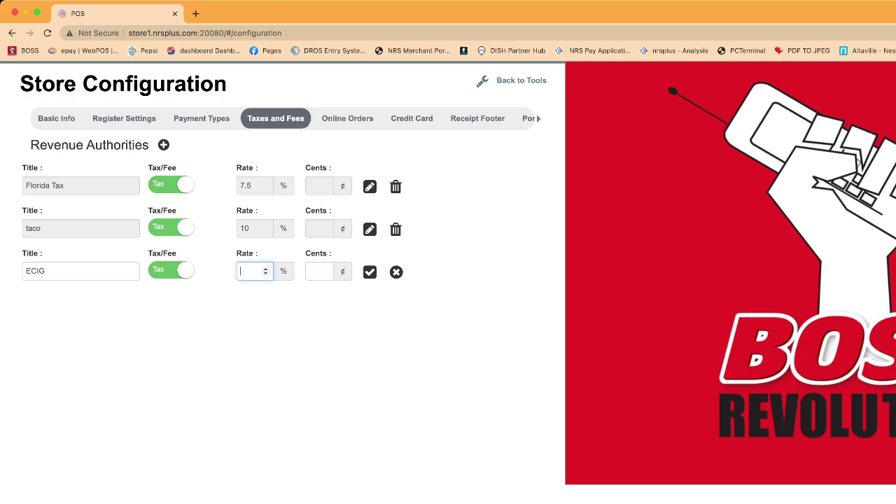
{"action": "type", "text": "12.50"}
{"action": "key", "text": "Return"}
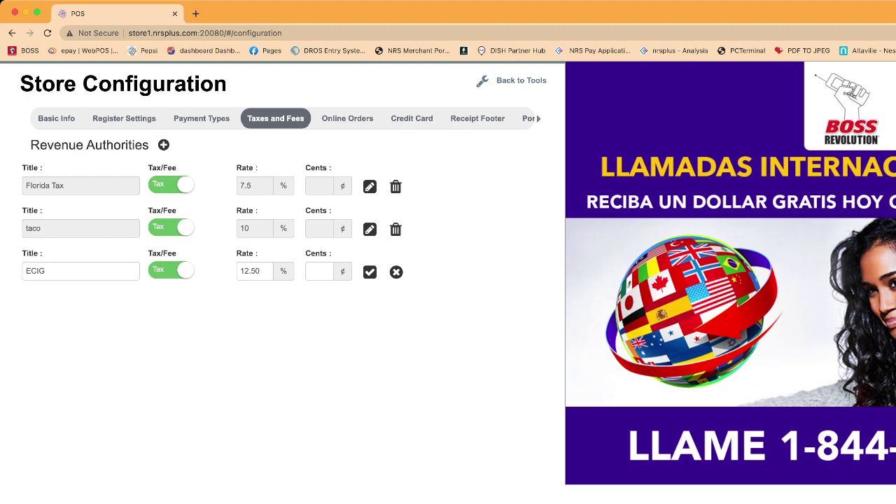
Leave the store configuration and open the pricebook's department configuration
{"action": "left_click", "coordinate": [512, 80]}
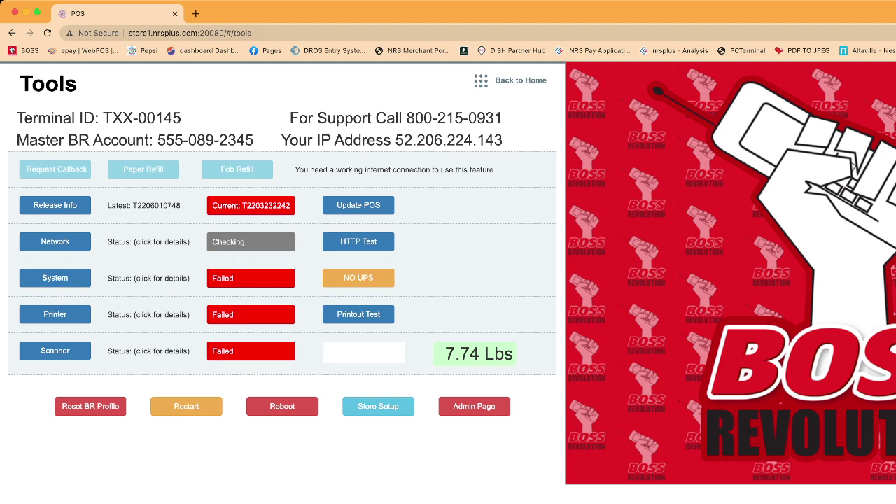
{"action": "left_click", "coordinate": [515, 80]}
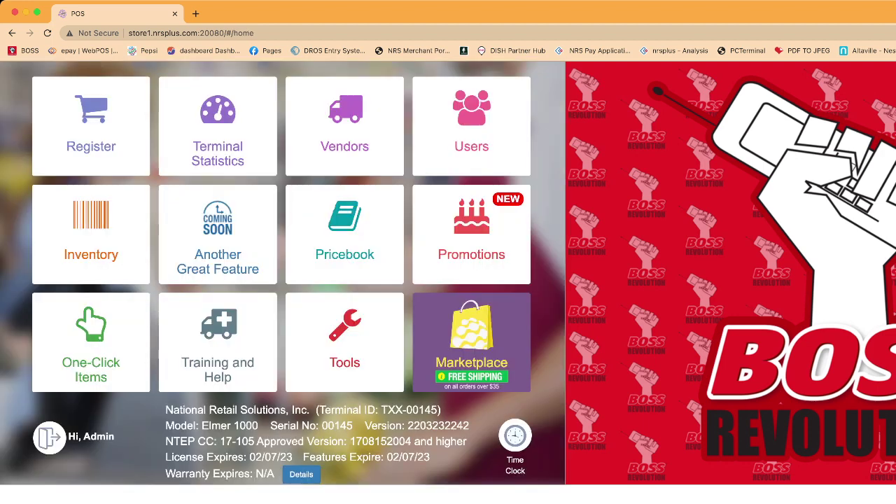
{"action": "left_click", "coordinate": [344, 235]}
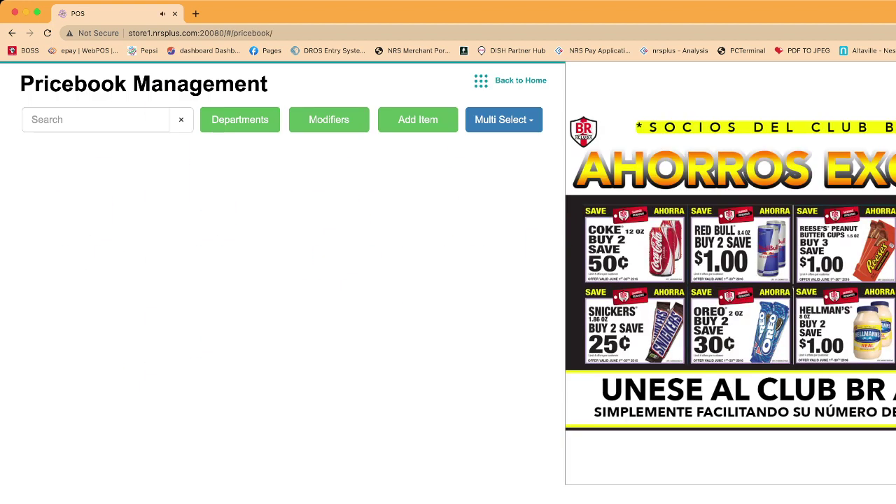
{"action": "left_click", "coordinate": [240, 120]}
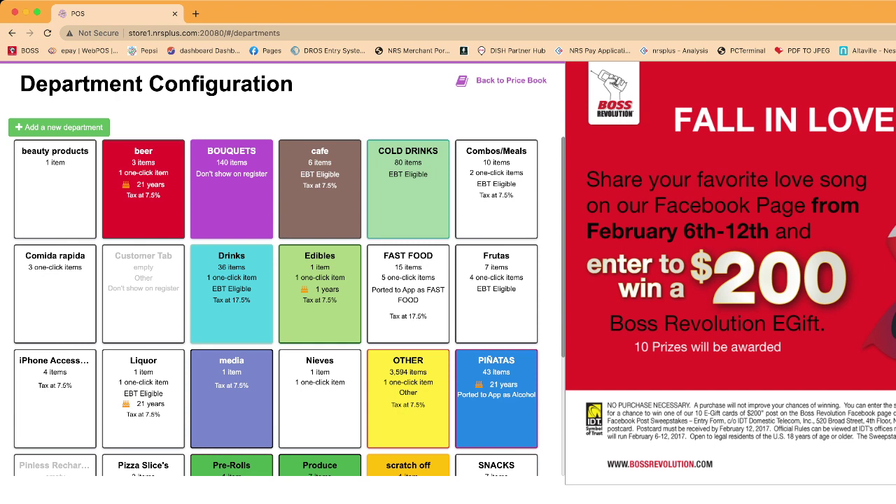
Start a new department named ECIG
{"action": "left_click", "coordinate": [59, 127]}
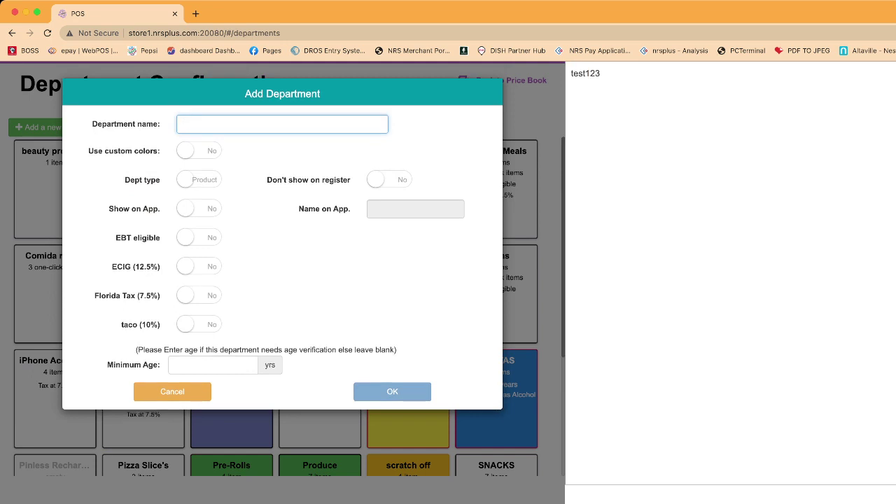
{"action": "type", "text": "E"}
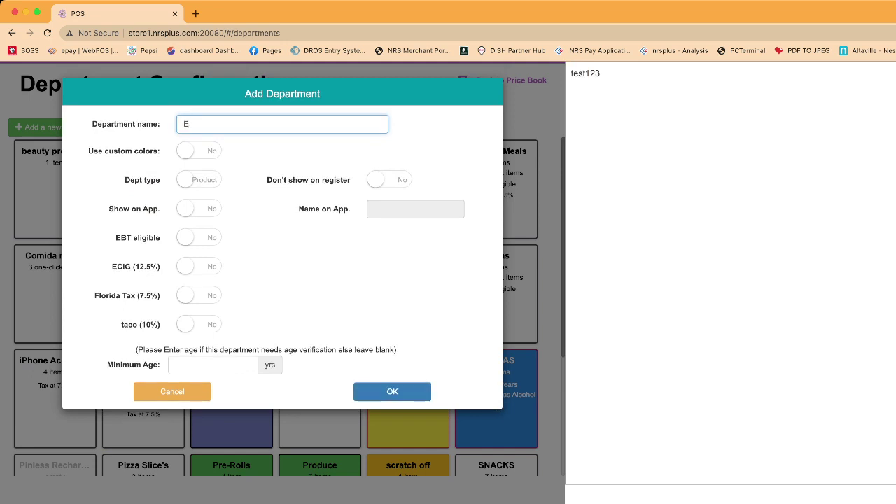
{"action": "type", "text": "CIG"}
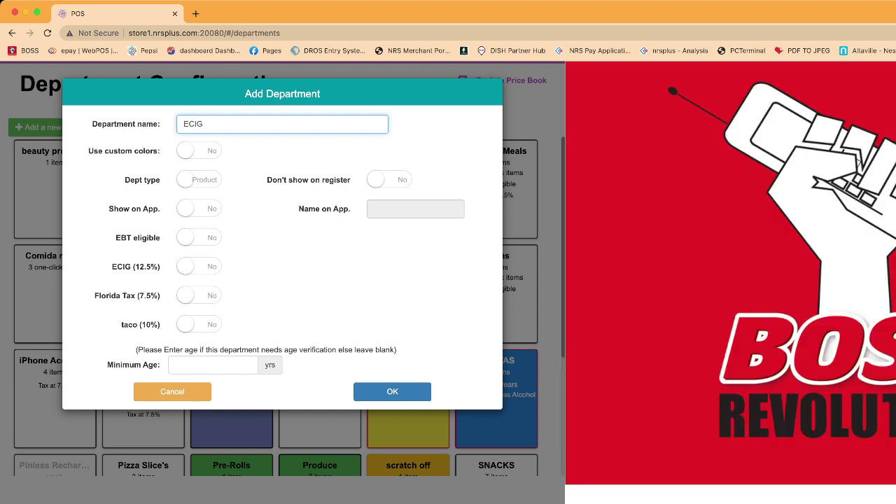
{"action": "key", "text": "Tab"}
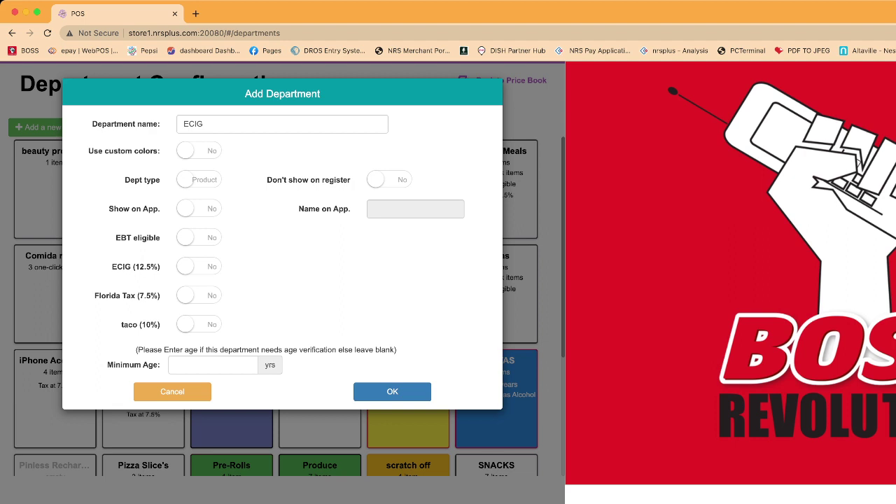
Apply the Florida Tax and ECIG tax to the new department, set its minimum age to 21 and save it
{"action": "left_click", "coordinate": [199, 296]}
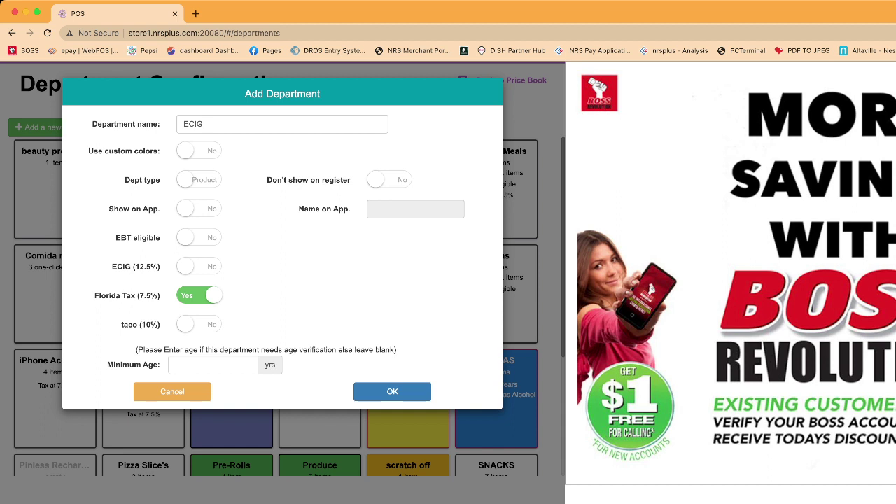
{"action": "left_click", "coordinate": [199, 266]}
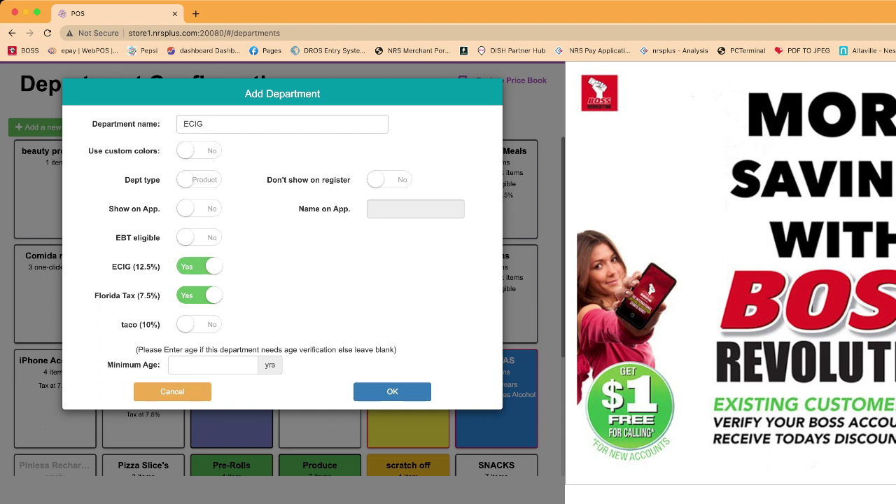
{"action": "left_click", "coordinate": [212, 365]}
{"action": "type", "text": "21"}
{"action": "left_click", "coordinate": [392, 392]}
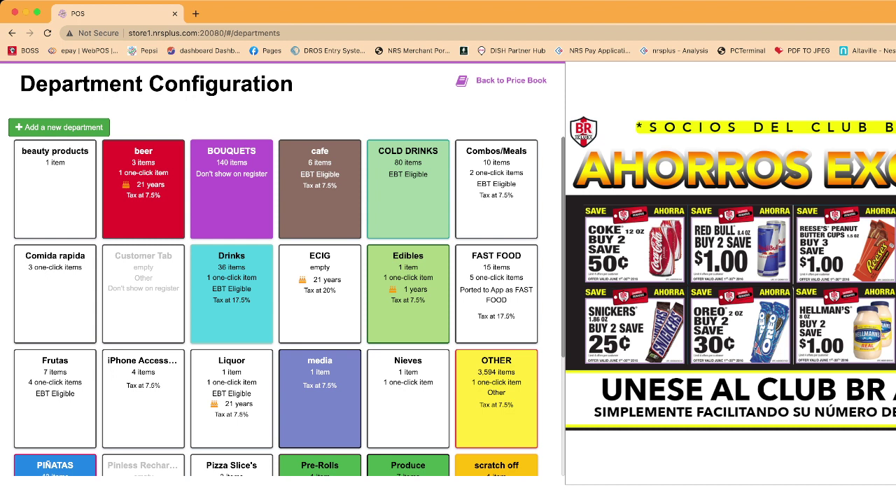
Review the department list and check the ECIG department's tax and age settings
{"action": "scroll", "coordinate": [289, 306], "scroll_direction": "down", "scroll_amount": 5}
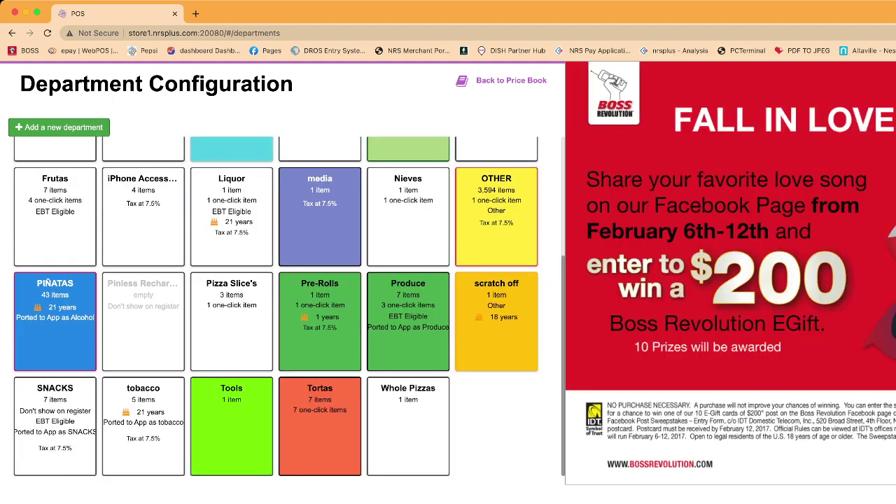
{"action": "scroll", "coordinate": [289, 306], "scroll_direction": "up", "scroll_amount": 2}
{"action": "scroll", "coordinate": [289, 306], "scroll_direction": "up", "scroll_amount": 3}
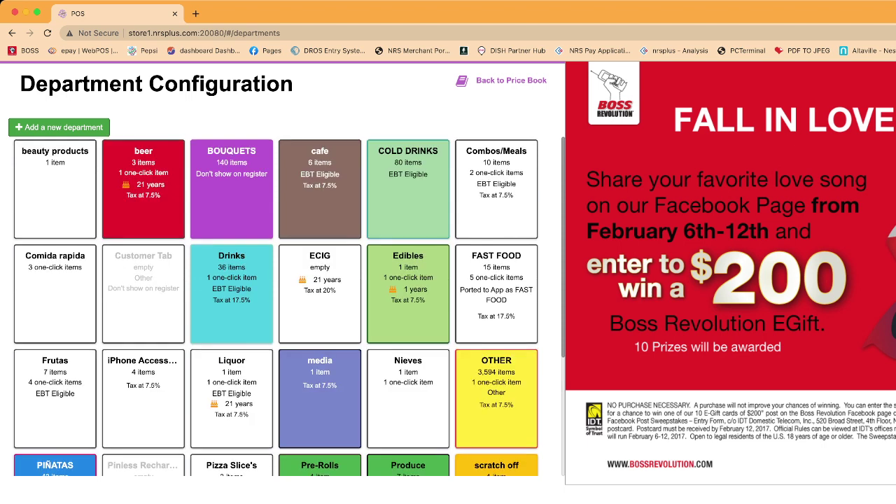
{"action": "left_click", "coordinate": [320, 294]}
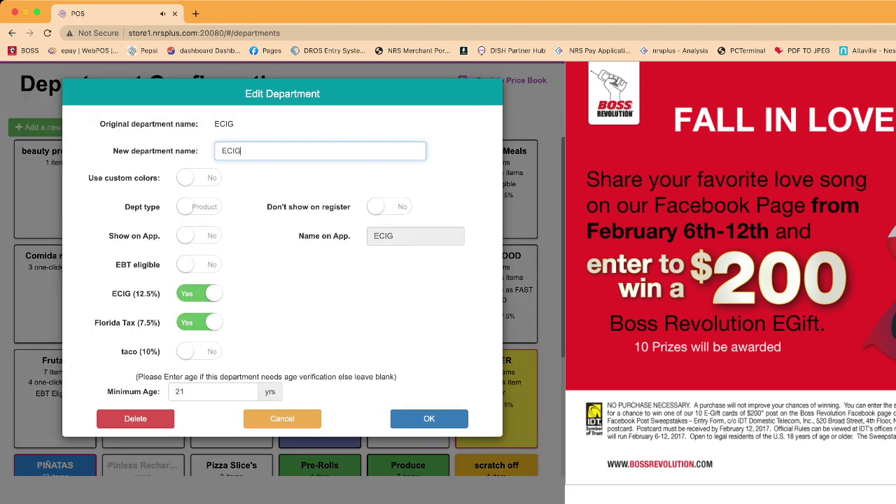
{"action": "left_click", "coordinate": [429, 418]}
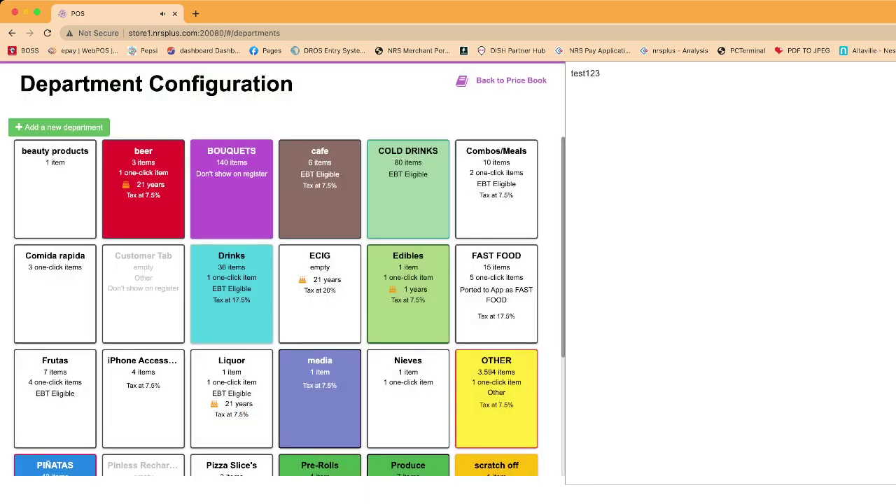
Return to the pricebook and start a new item with PLU 09950
{"action": "left_click", "coordinate": [501, 81]}
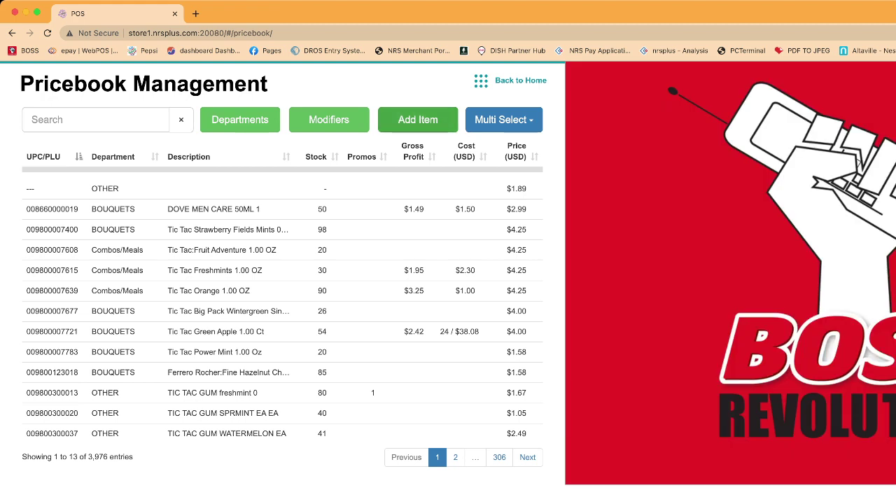
{"action": "left_click", "coordinate": [418, 120]}
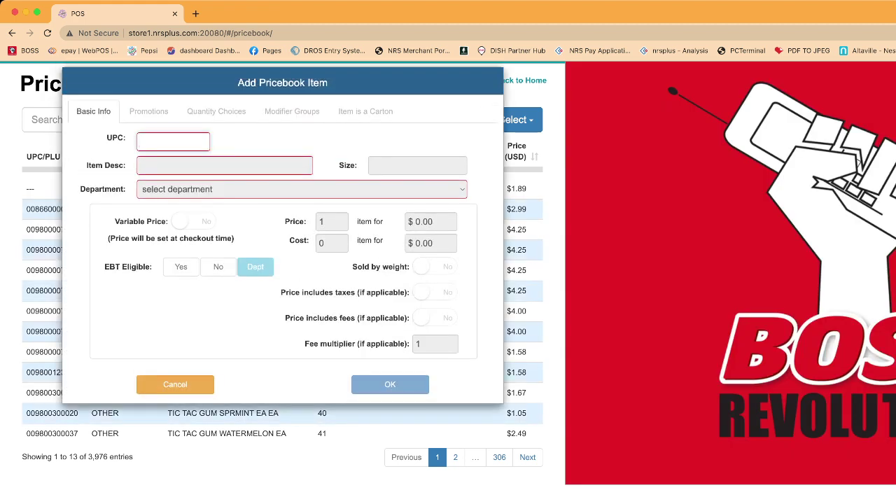
{"action": "type", "text": "99"}
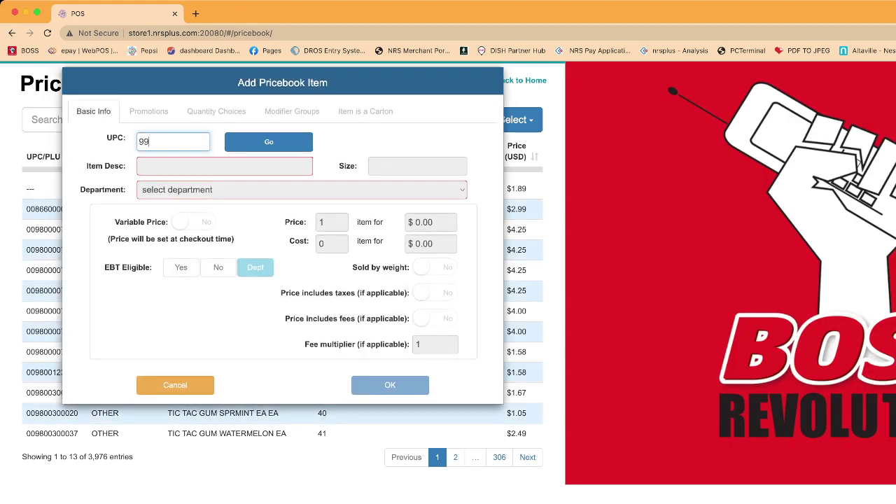
{"action": "type", "text": "950"}
{"action": "key", "text": "Return"}
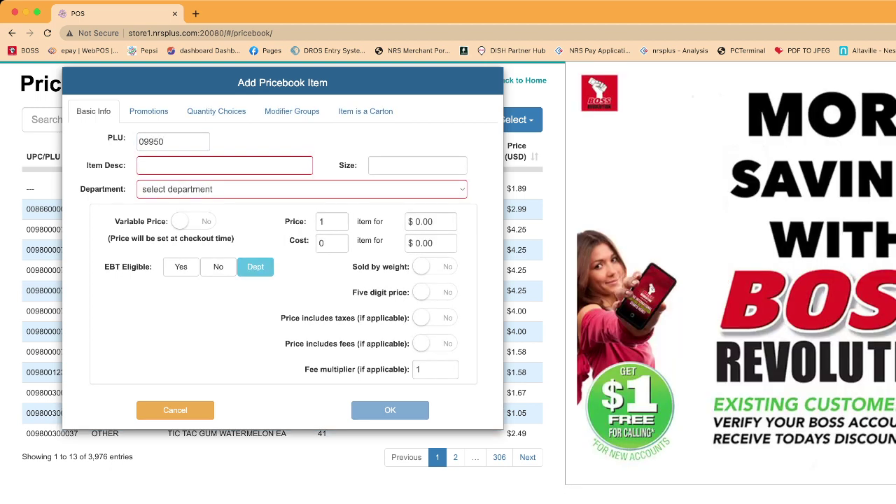
Describe the new item as FLOOM, assign it to the ECIG department and set its price to $19.99
{"action": "type", "text": "FLOOM"}
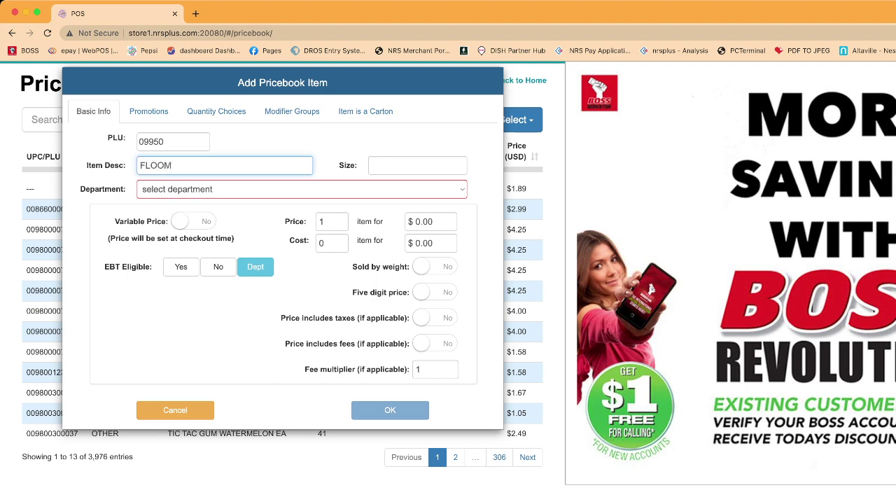
{"action": "left_click", "coordinate": [301, 189]}
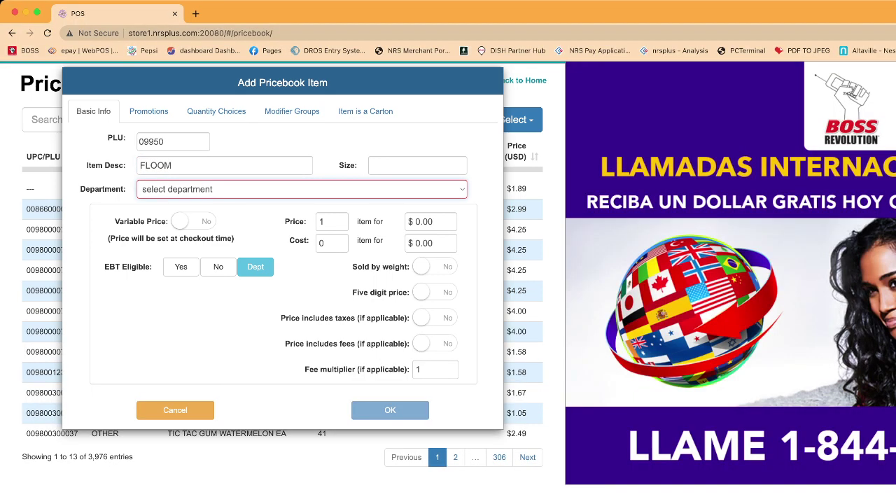
{"action": "left_click", "coordinate": [301, 189]}
{"action": "left_click", "coordinate": [431, 222]}
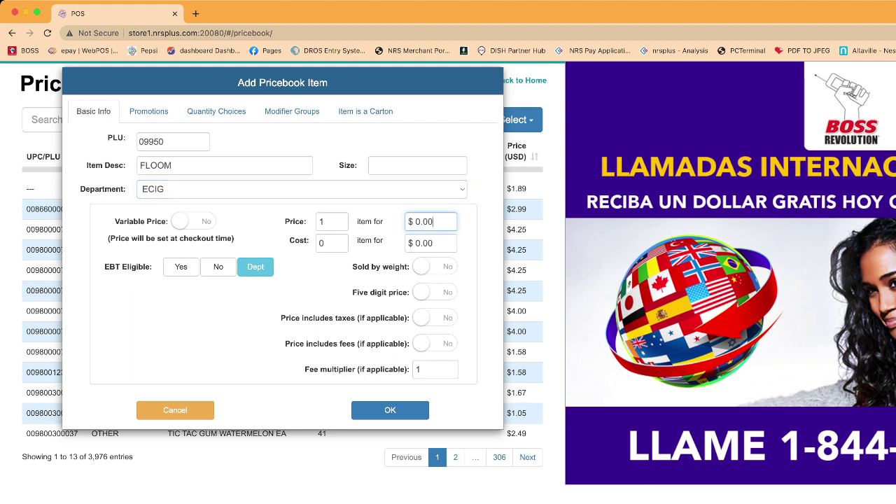
{"action": "type", "text": "1999"}
{"action": "key", "text": "Tab"}
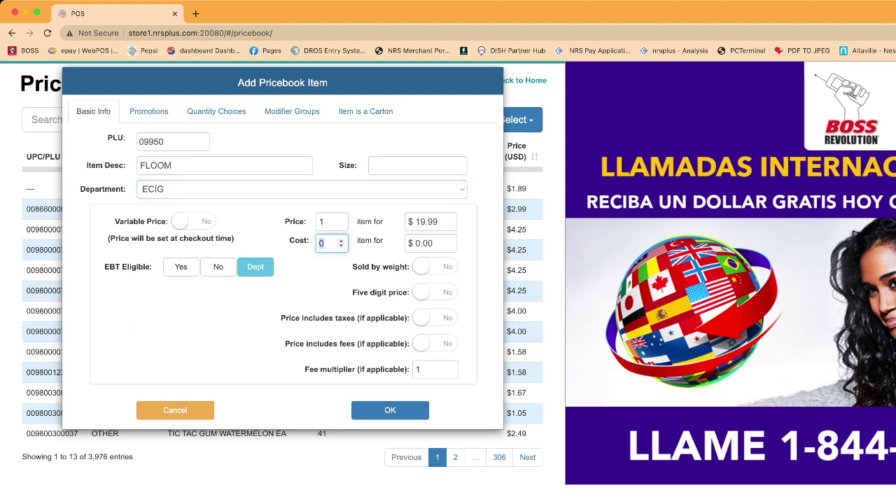
Set the FLOOM item's cost to 1 item for $8.50 and save it to the pricebook
{"action": "type", "text": "1"}
{"action": "key", "text": "Tab"}
{"action": "type", "text": "8.50"}
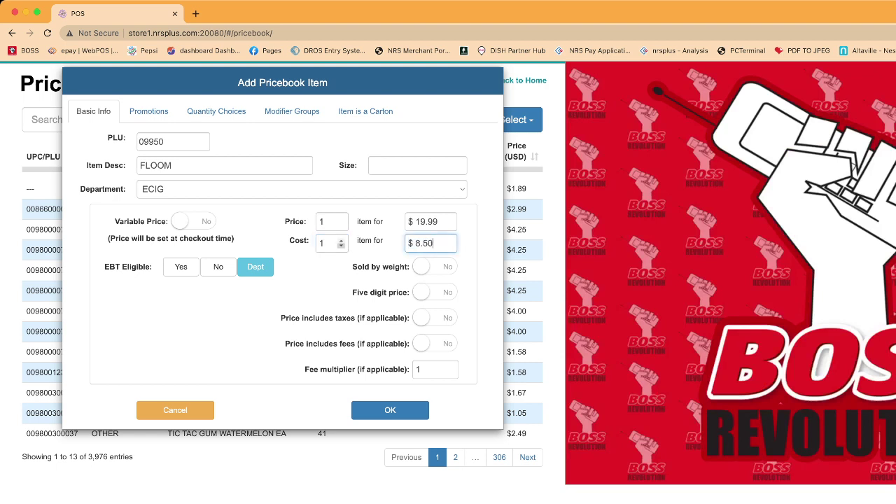
{"action": "key", "text": "Tab"}
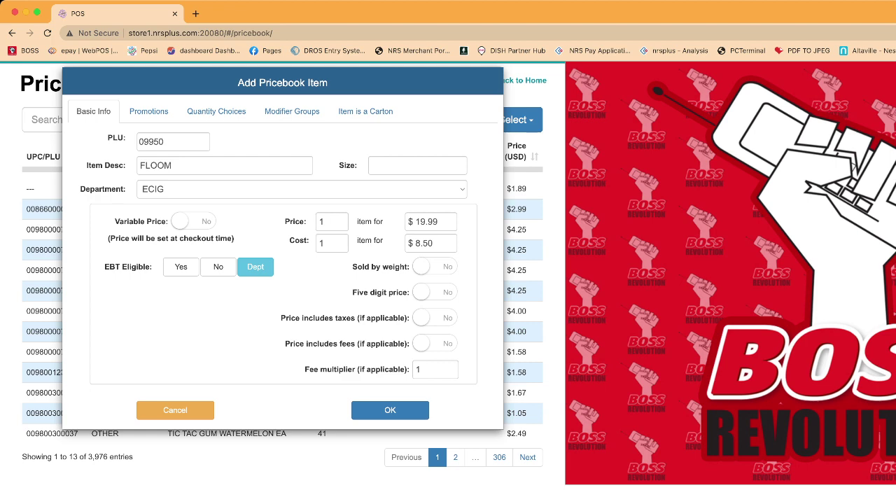
{"action": "left_click", "coordinate": [420, 410]}
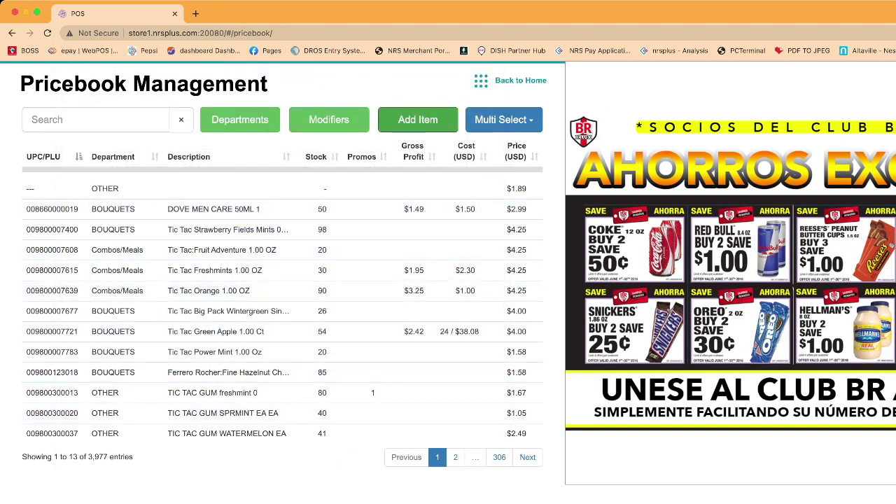
Leave the pricebook for the register and ring up the item with PLU 9950
{"action": "left_click", "coordinate": [520, 81]}
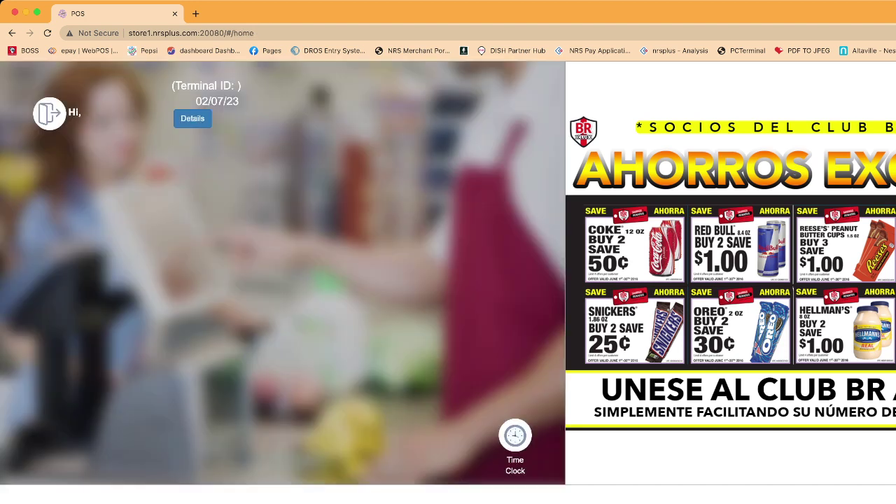
{"action": "left_click", "coordinate": [91, 126]}
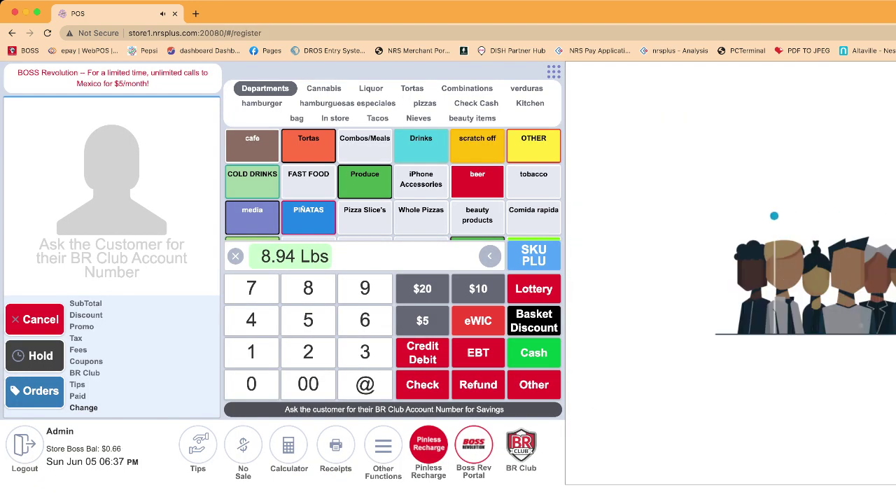
{"action": "type", "text": "99.50"}
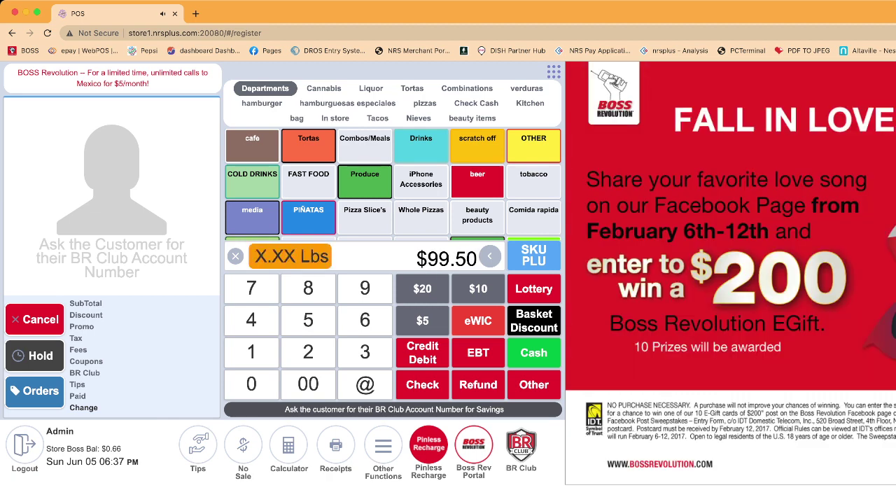
{"action": "left_click", "coordinate": [477, 181]}
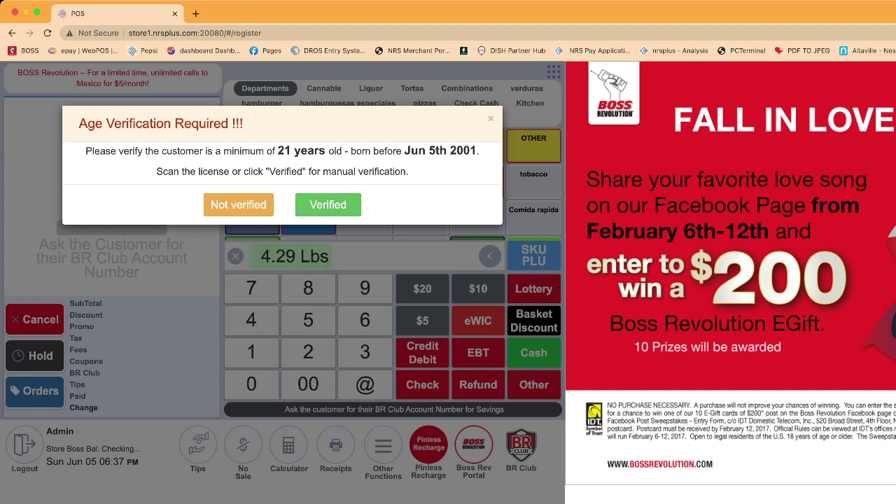
Mark the customer's age as verified, pay the FLOOM sale in full with cash and finish without printing a receipt
{"action": "left_click", "coordinate": [327, 204]}
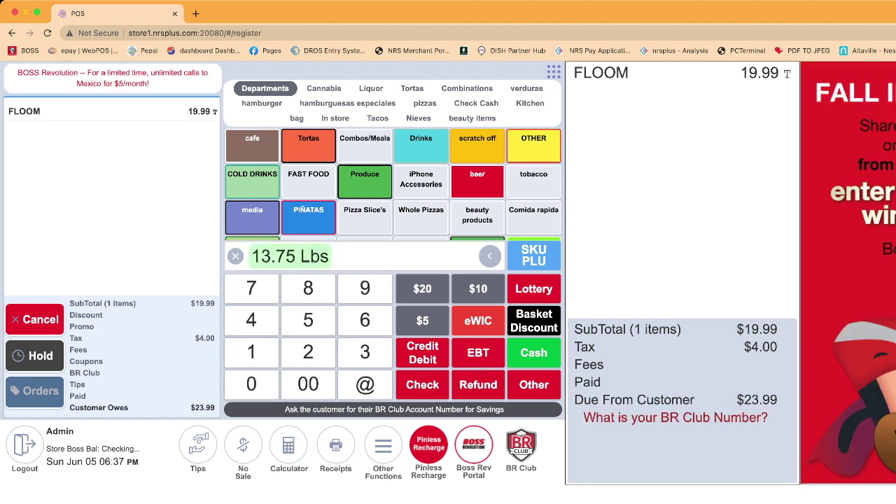
{"action": "left_click", "coordinate": [534, 353]}
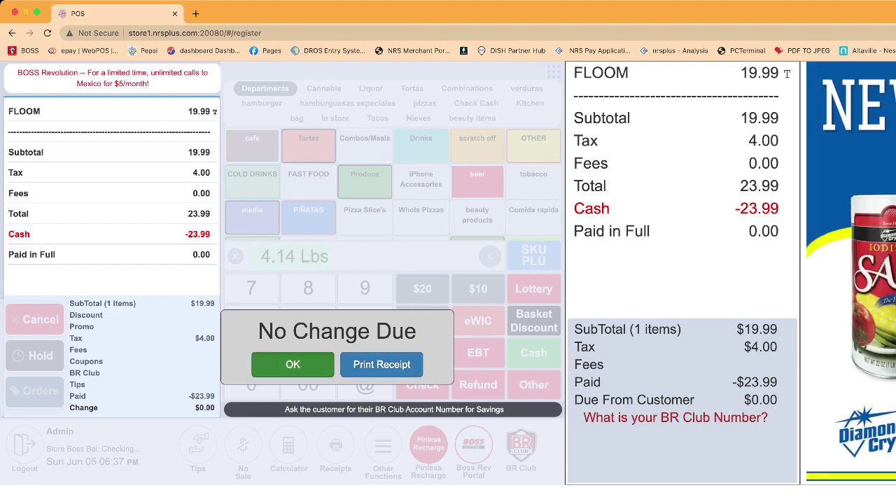
{"action": "left_click", "coordinate": [293, 365]}
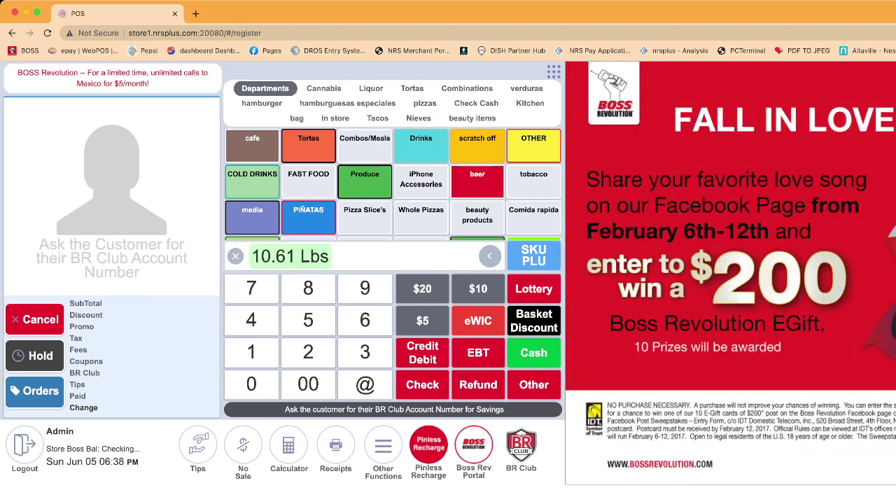
Go to mystore.nrsplus.com and sign in to the NRS Merchant Portal with the saved credentials
{"action": "left_click_drag", "start_coordinate": [262, 33], "coordinate": [128, 33]}
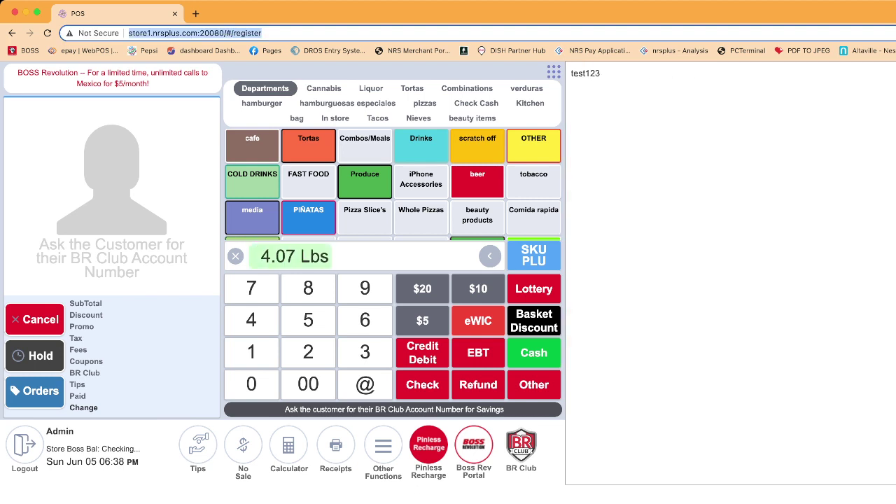
{"action": "key", "text": "BackSpace"}
{"action": "type", "text": "MY"}
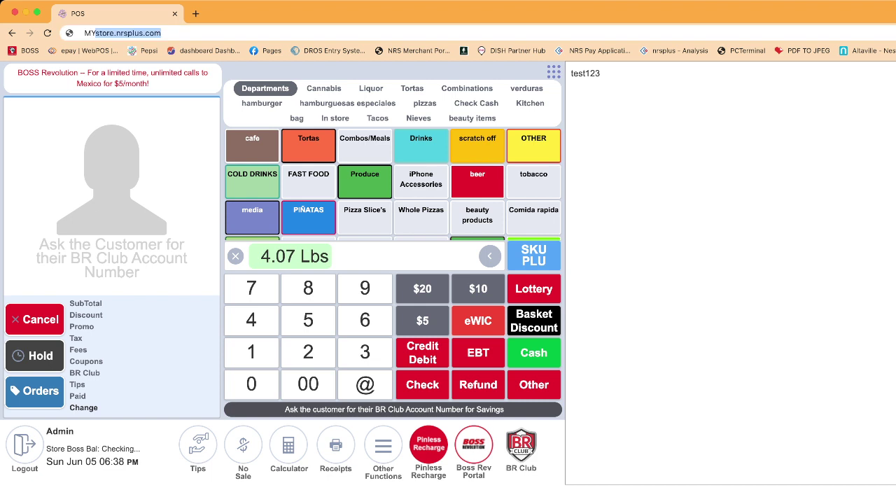
{"action": "key", "text": "Return"}
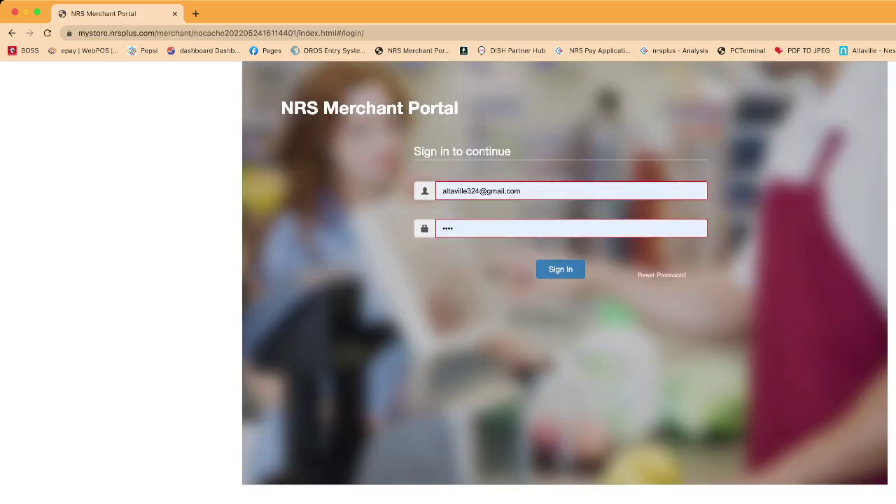
{"action": "left_click", "coordinate": [560, 269]}
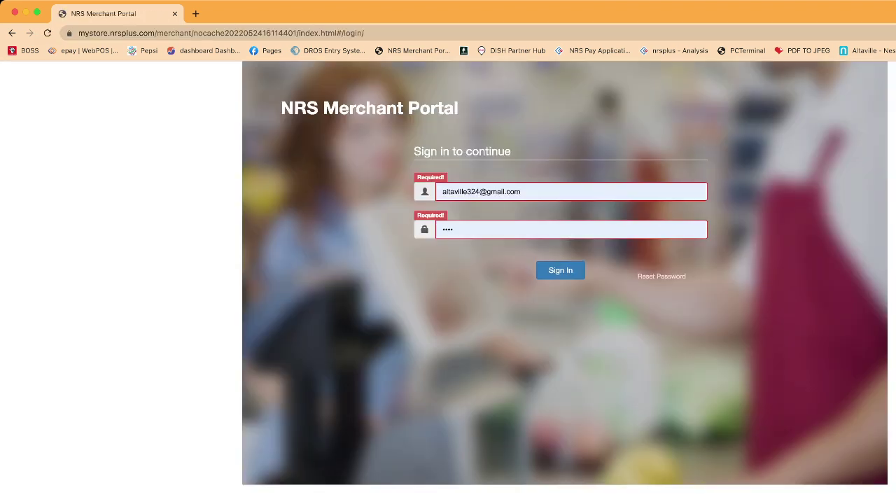
{"action": "left_click", "coordinate": [560, 271]}
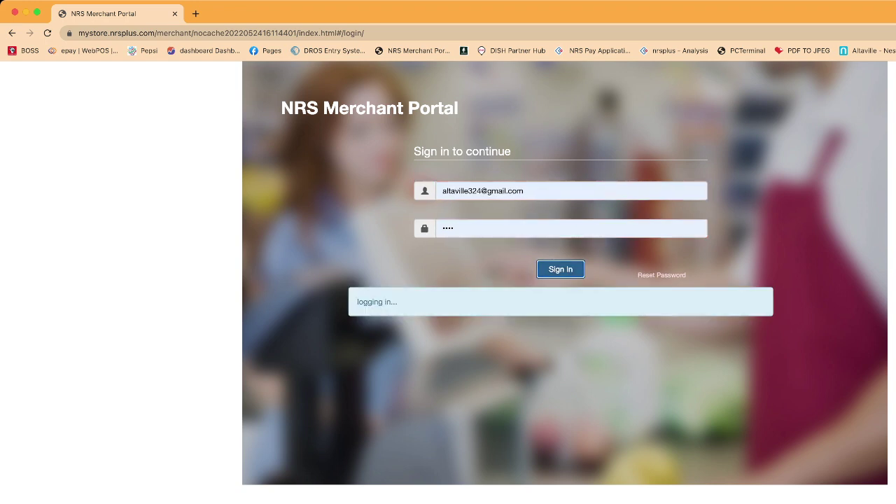
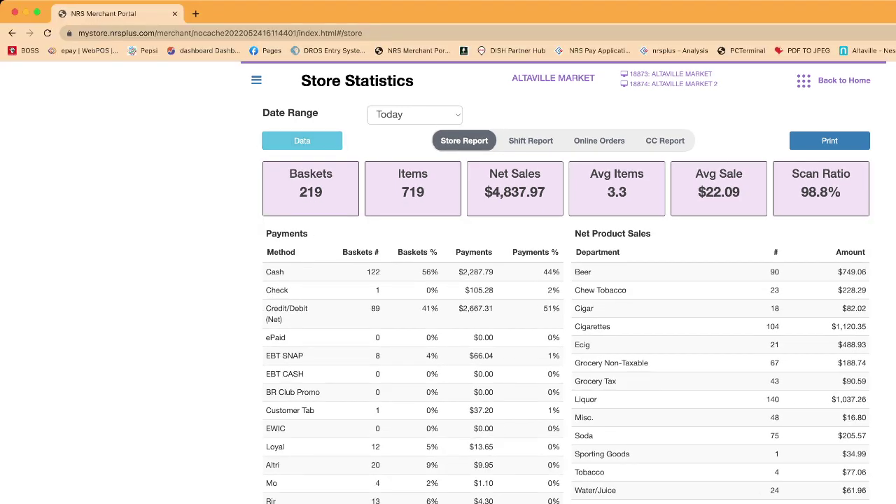
Open the individual basket details in the store's sales data and view the latest transactions on pages 58 and 57
{"action": "left_click", "coordinate": [302, 141]}
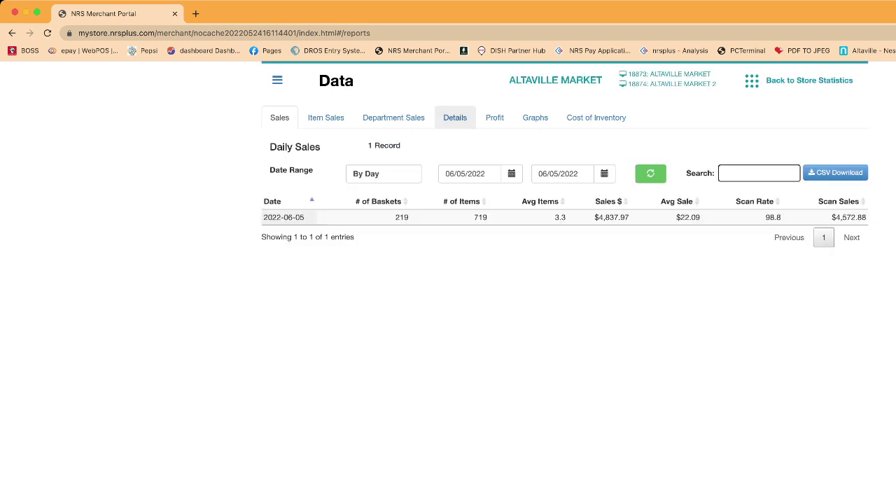
{"action": "left_click", "coordinate": [455, 117]}
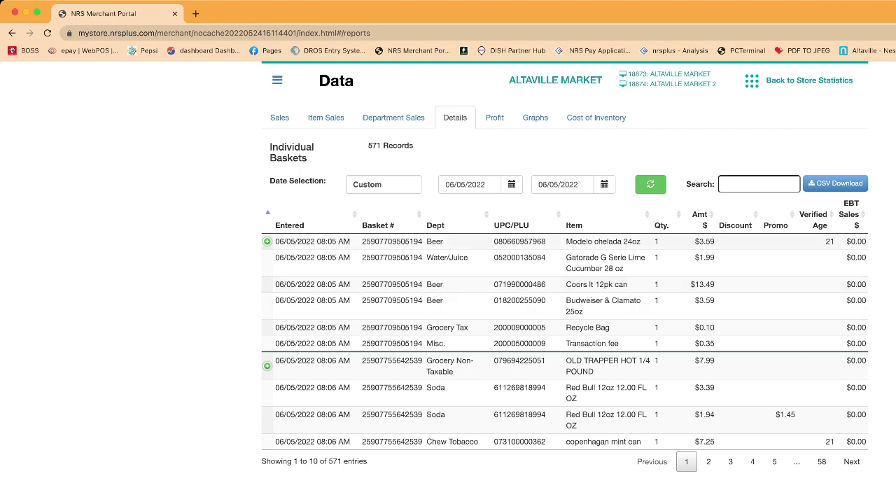
{"action": "left_click", "coordinate": [821, 462]}
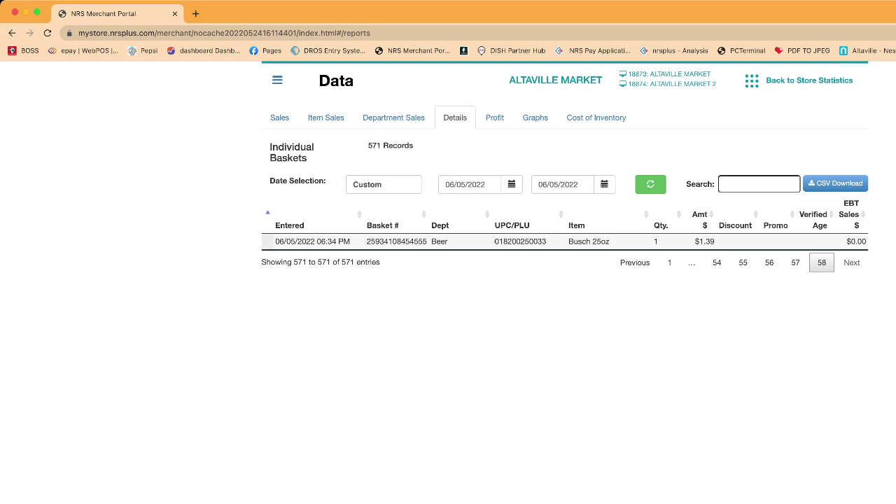
{"action": "triple_click", "coordinate": [297, 242]}
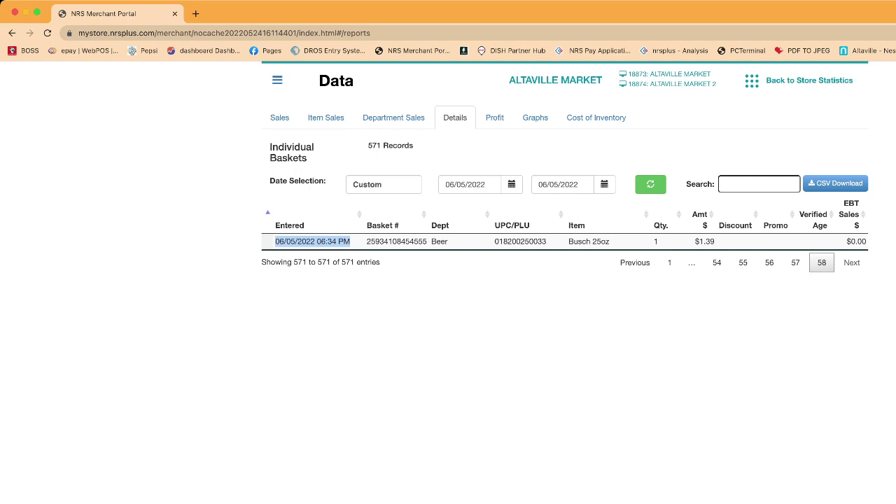
{"action": "left_click", "coordinate": [315, 241]}
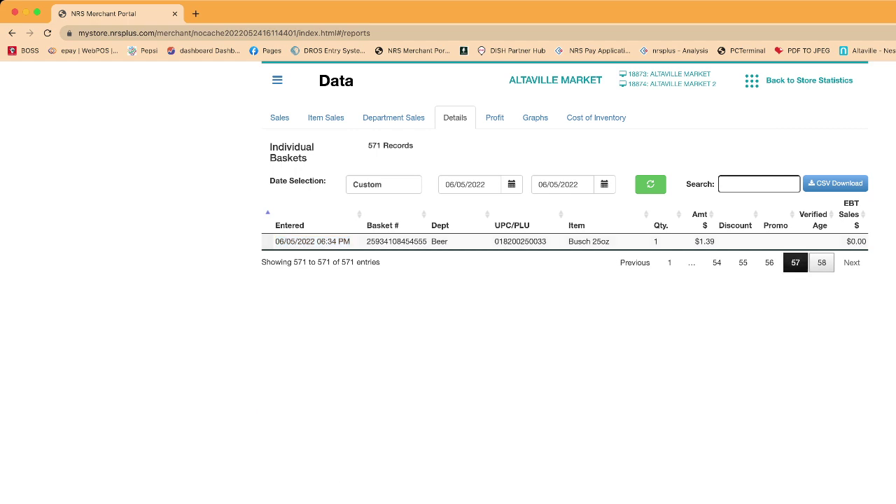
{"action": "left_click", "coordinate": [796, 263]}
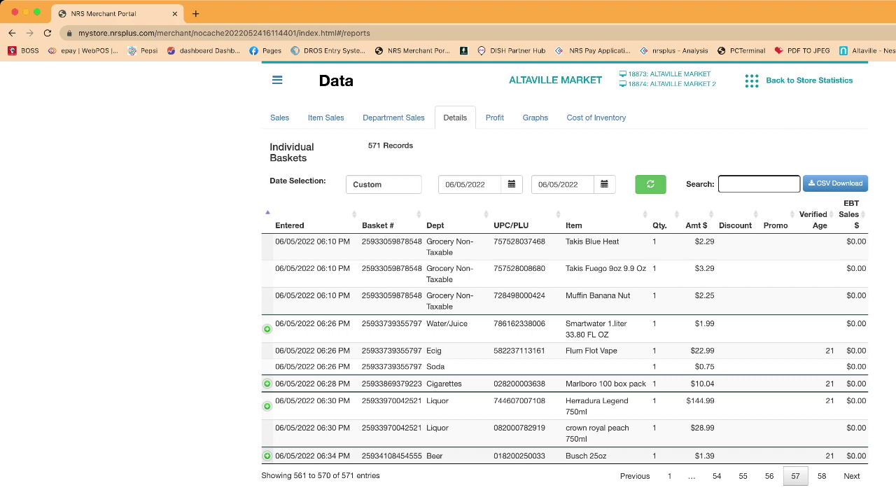
Expand the 06:34 PM Busch 25oz basket and examine its items, subtotal, tax and total sale
{"action": "left_click", "coordinate": [267, 456]}
{"action": "scroll", "coordinate": [563, 282], "scroll_direction": "down", "scroll_amount": 1}
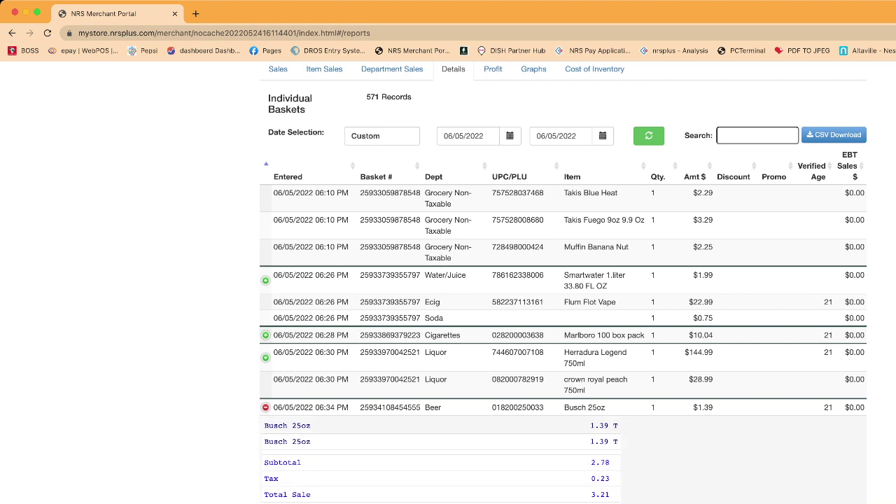
{"action": "left_click_drag", "start_coordinate": [269, 425], "coordinate": [311, 425]}
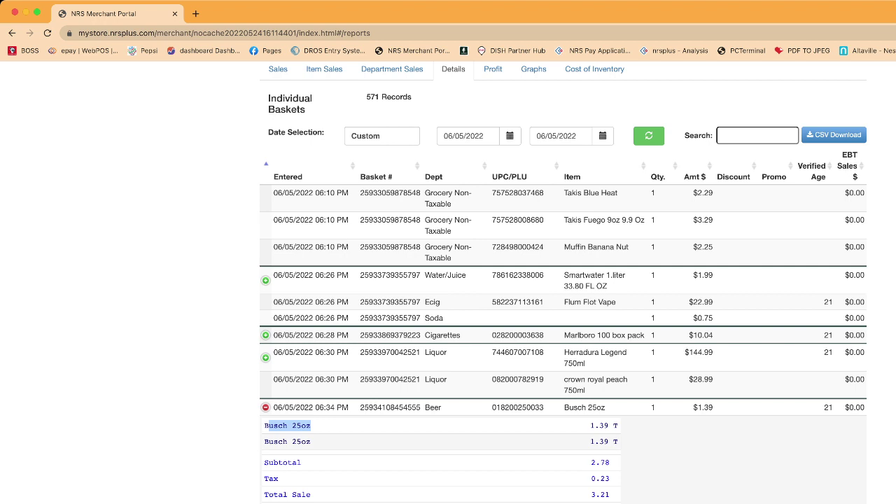
{"action": "left_click", "coordinate": [309, 442]}
{"action": "left_click_drag", "start_coordinate": [269, 442], "coordinate": [311, 441]}
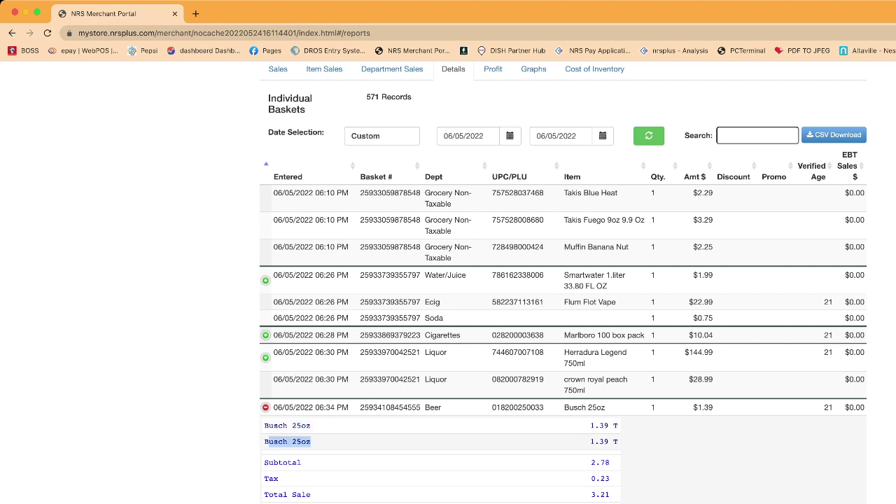
{"action": "left_click_drag", "start_coordinate": [596, 463], "coordinate": [613, 495]}
{"action": "left_click", "coordinate": [612, 493]}
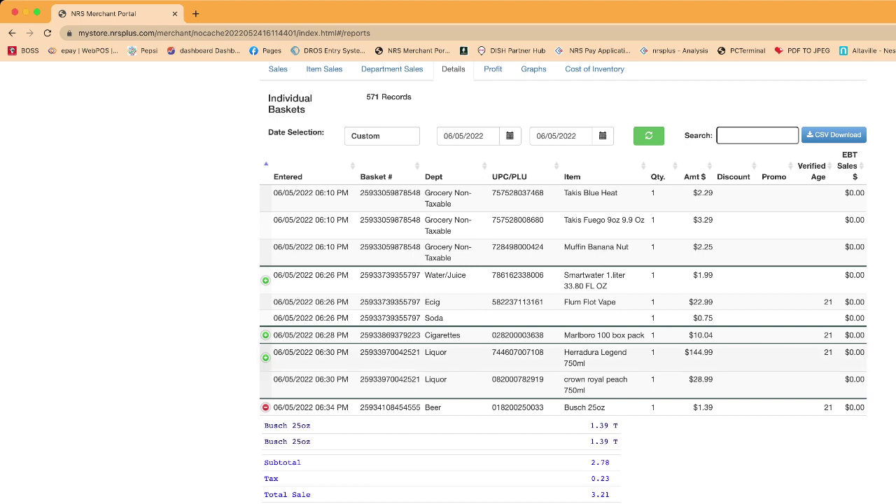
Expand the 06:30 PM liquor basket and examine its items, subtotal, tax, cash paid and change
{"action": "left_click", "coordinate": [265, 357]}
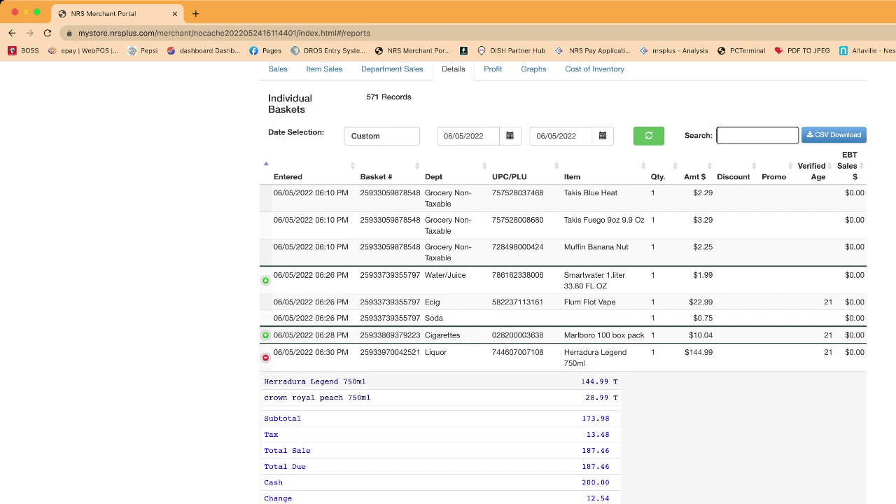
{"action": "left_click_drag", "start_coordinate": [282, 381], "coordinate": [371, 397]}
{"action": "left_click_drag", "start_coordinate": [273, 397], "coordinate": [618, 398]}
{"action": "left_click_drag", "start_coordinate": [264, 418], "coordinate": [605, 419]}
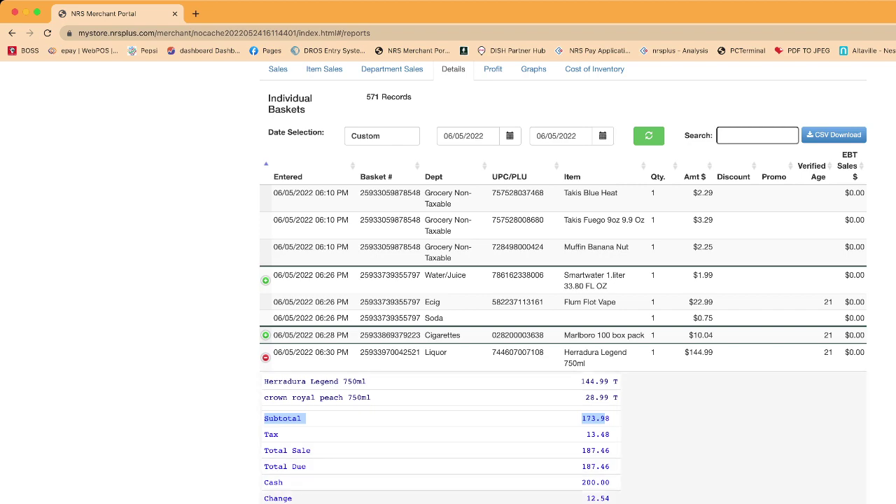
{"action": "scroll", "coordinate": [563, 284], "scroll_direction": "down", "scroll_amount": 2}
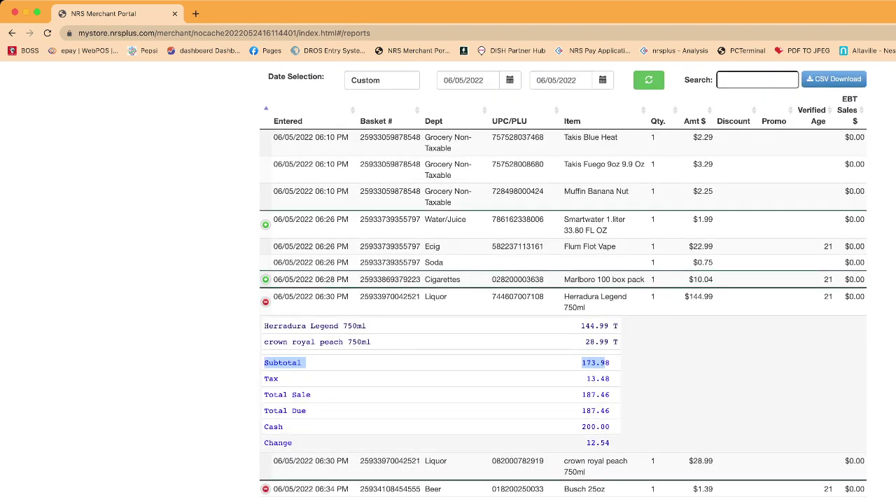
{"action": "left_click_drag", "start_coordinate": [288, 442], "coordinate": [560, 460]}
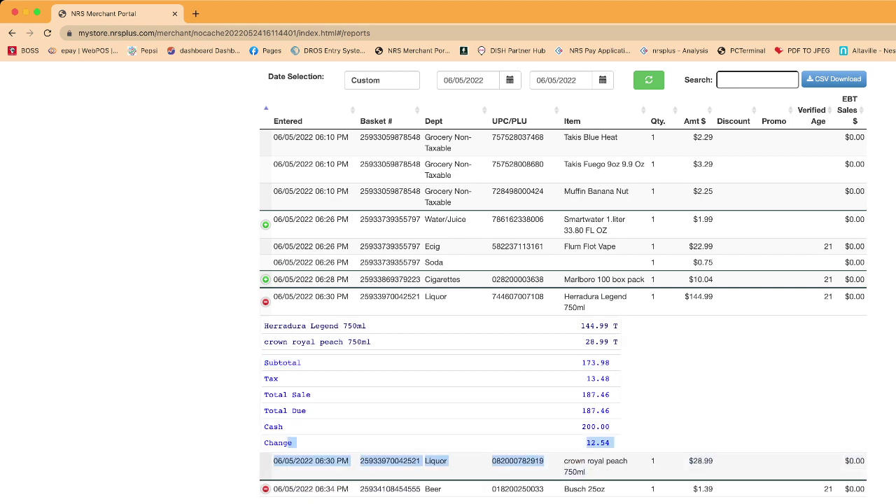